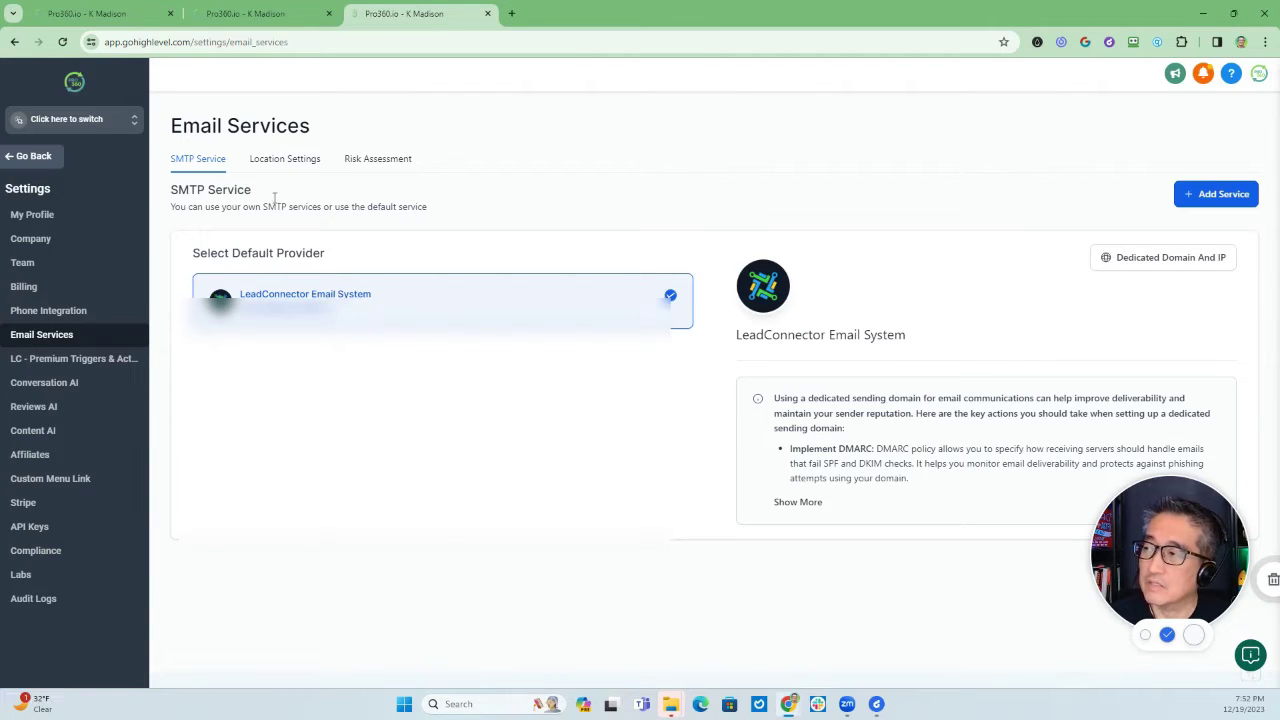
- Show Location Settings listing each sub-account's email verification on/off state
click(288, 162)
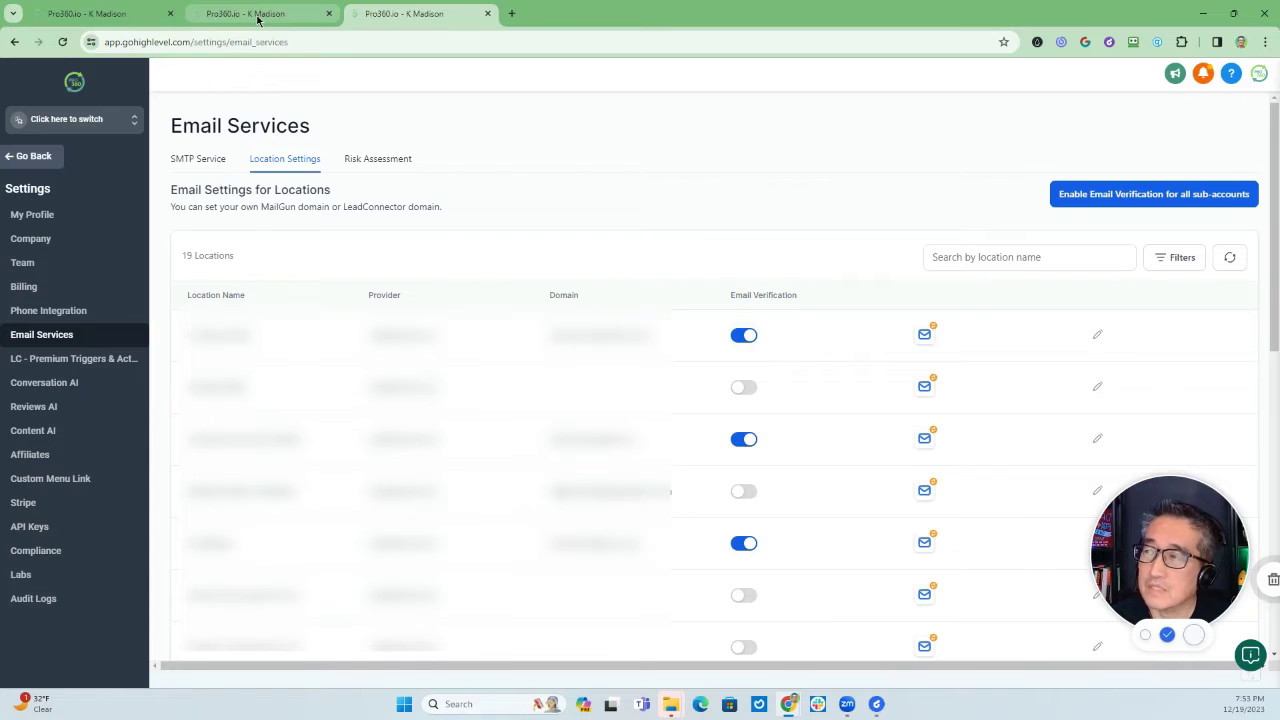
- Check the Business Profile settings tab, then return to the K Madison Contacts smart list
click(257, 17)
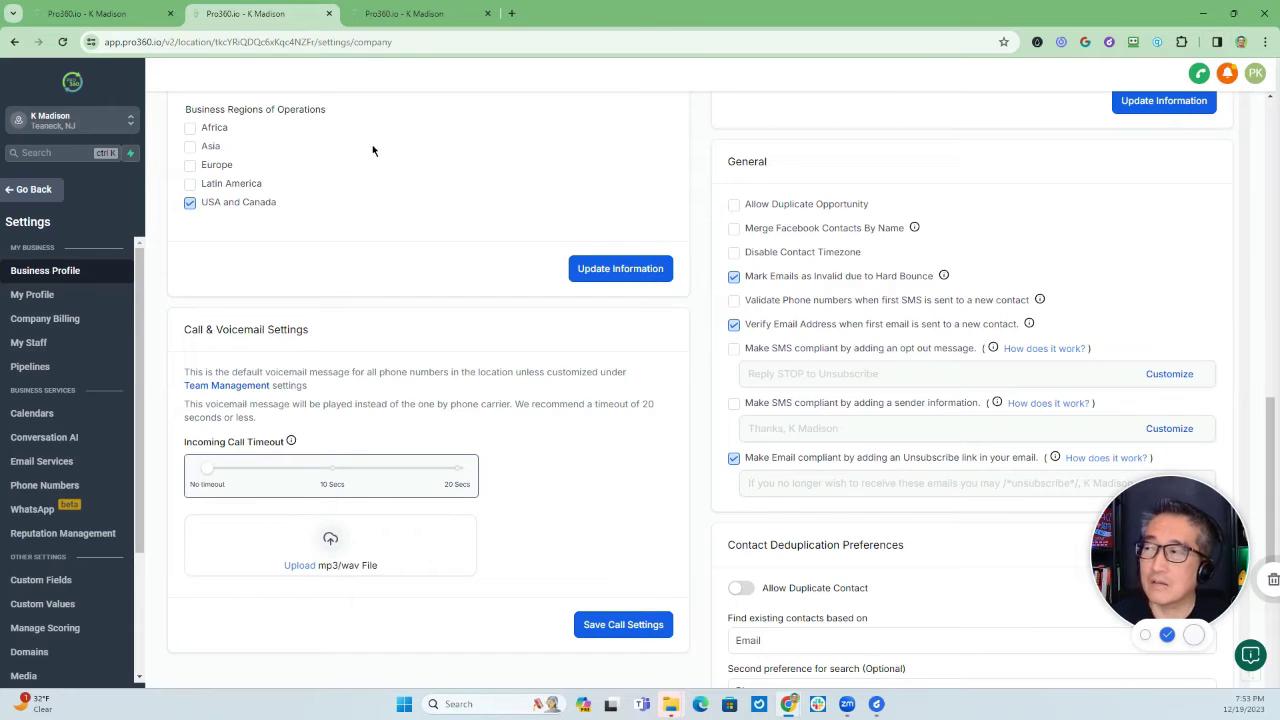
click(95, 15)
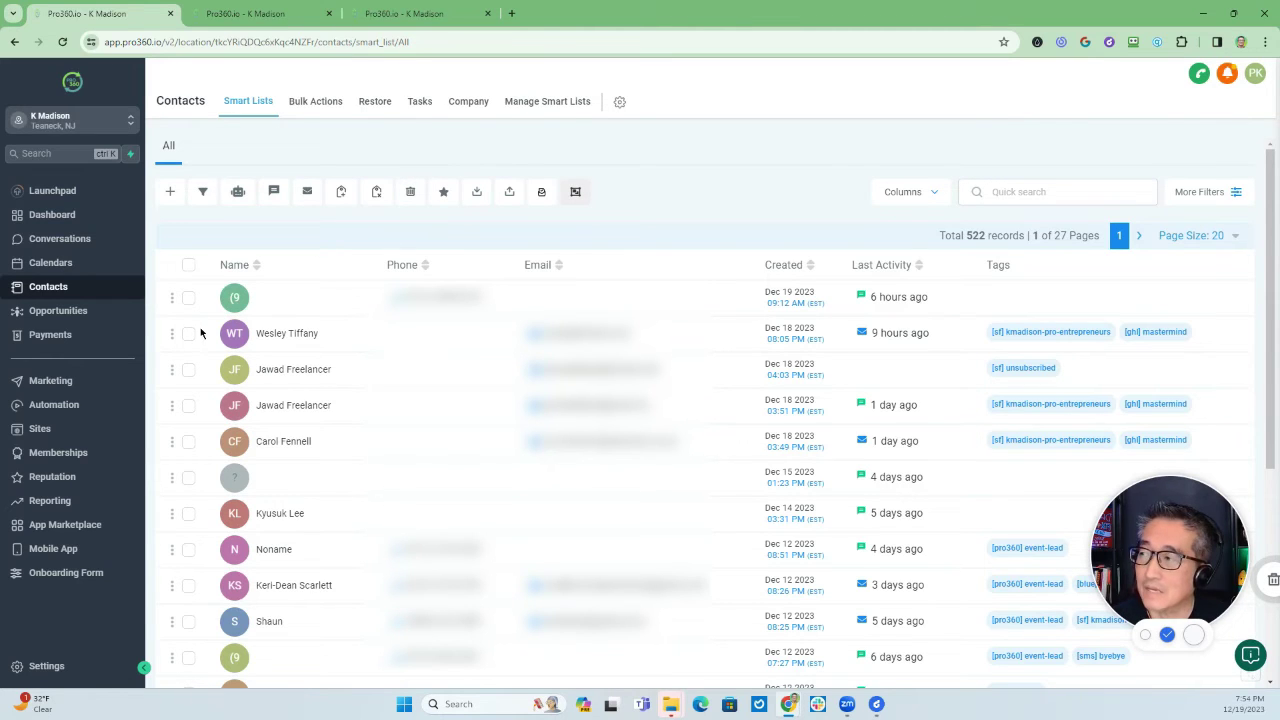
click(188, 333)
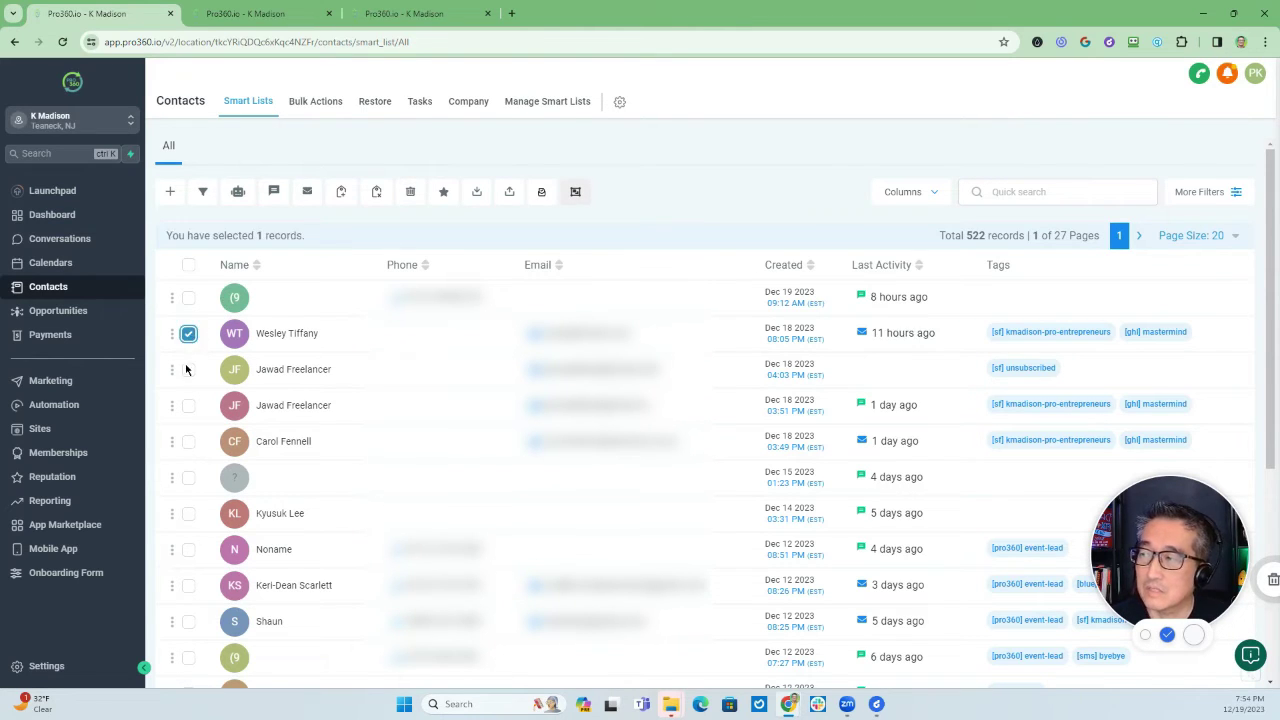
click(188, 369)
click(188, 405)
click(188, 441)
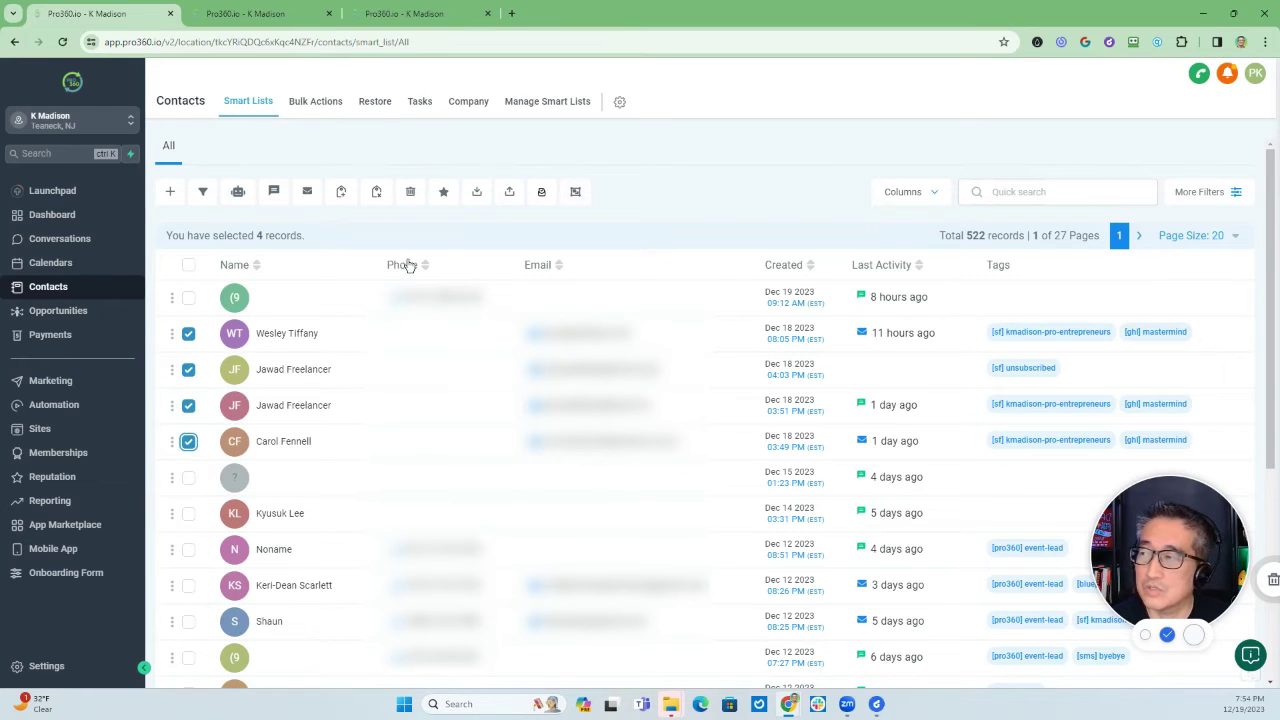
click(188, 265)
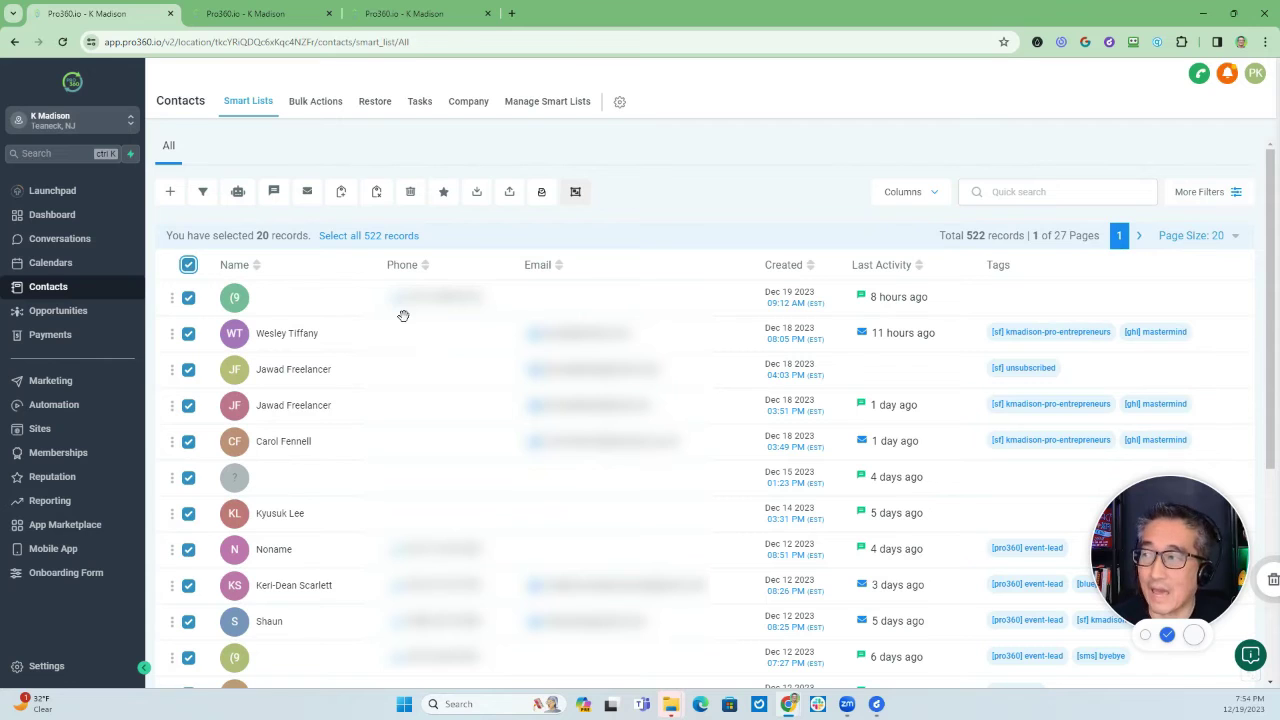
click(189, 265)
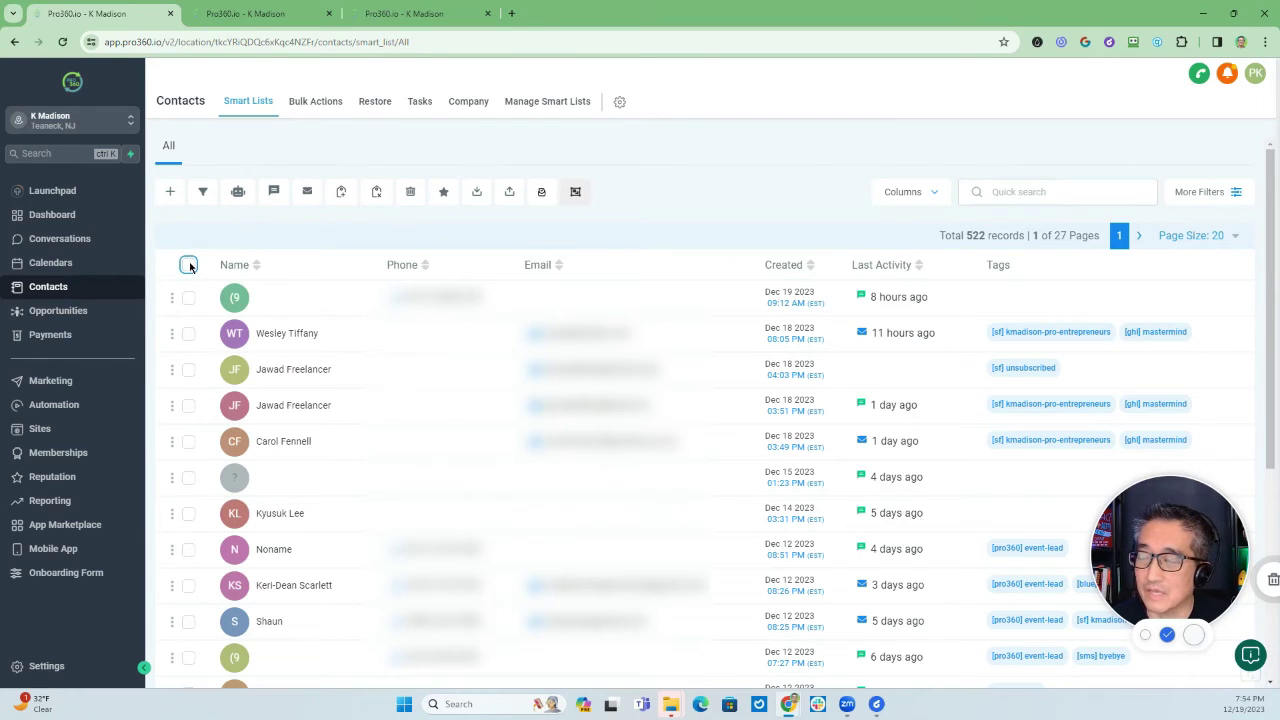
click(189, 334)
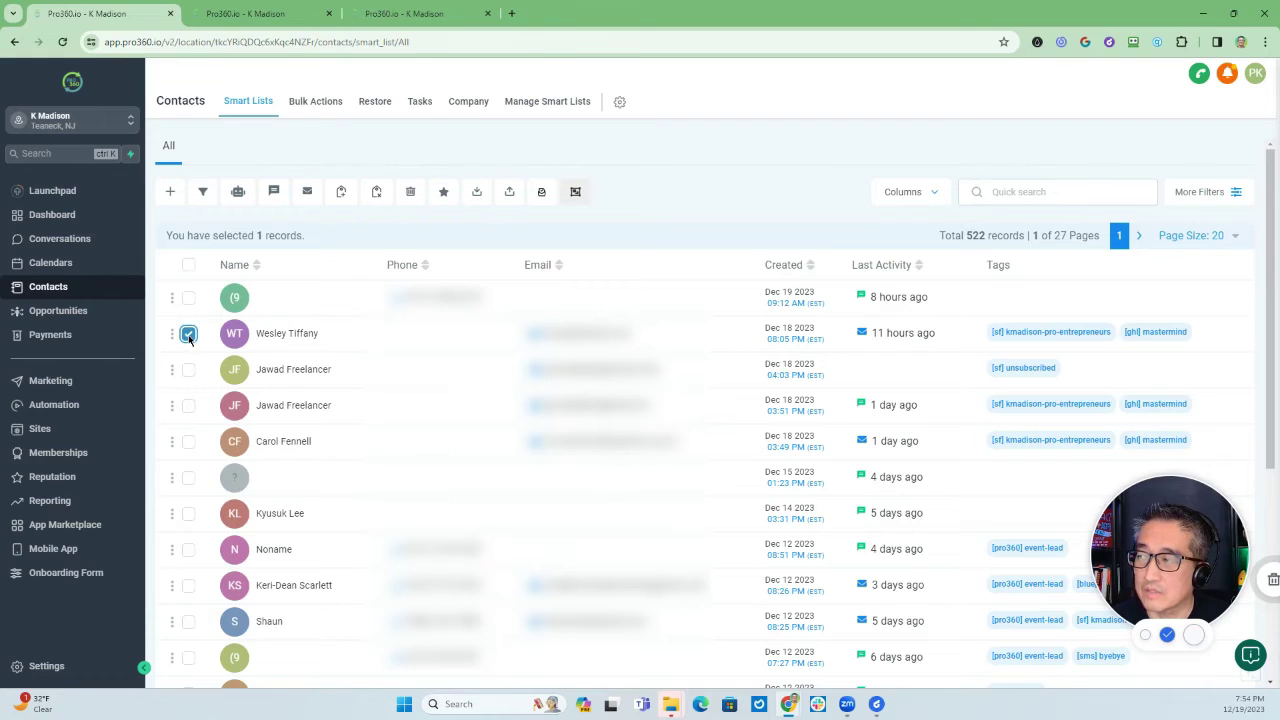
click(187, 372)
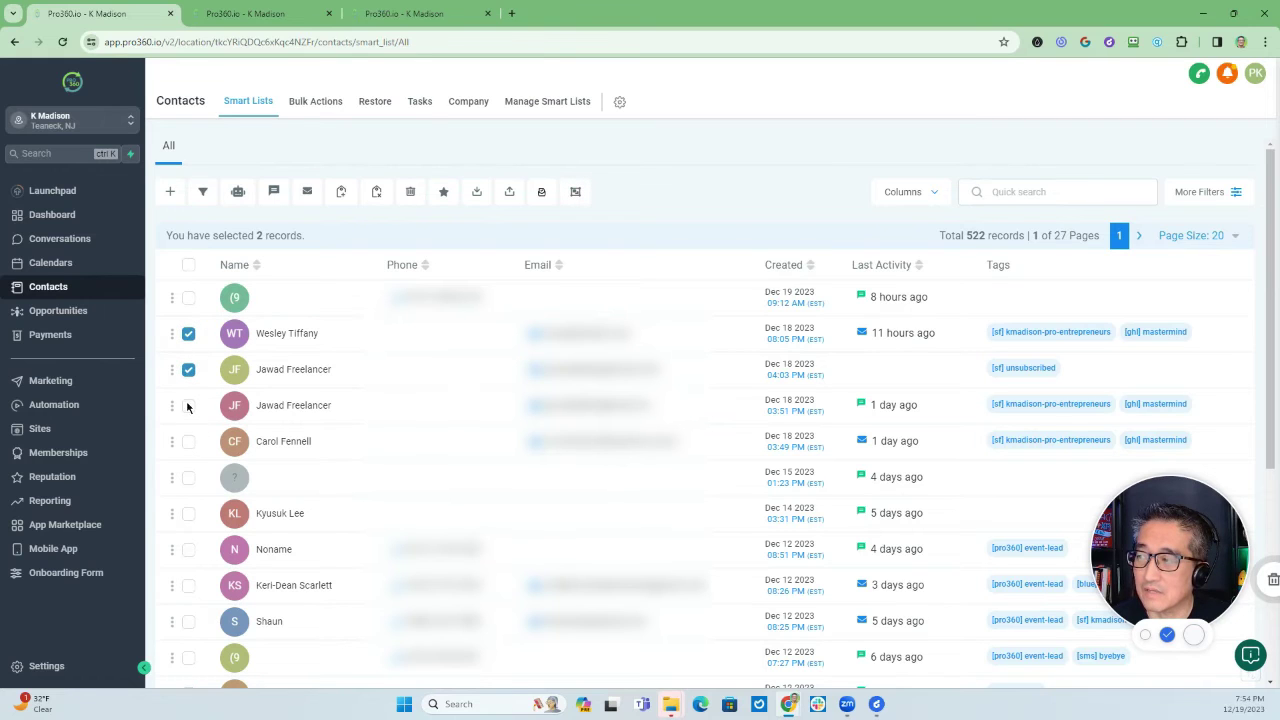
click(189, 406)
click(189, 442)
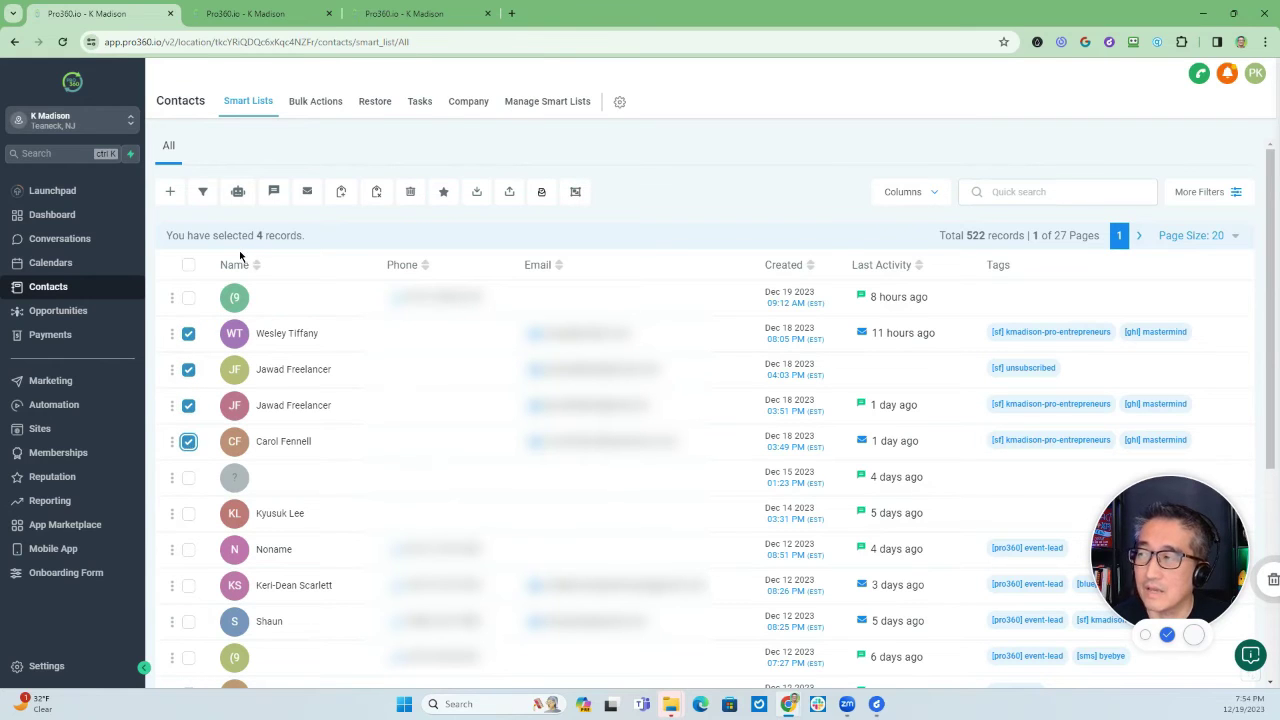
- Run Bulk Email Verification on the four contacts with action name 'Validating Emails'
click(542, 195)
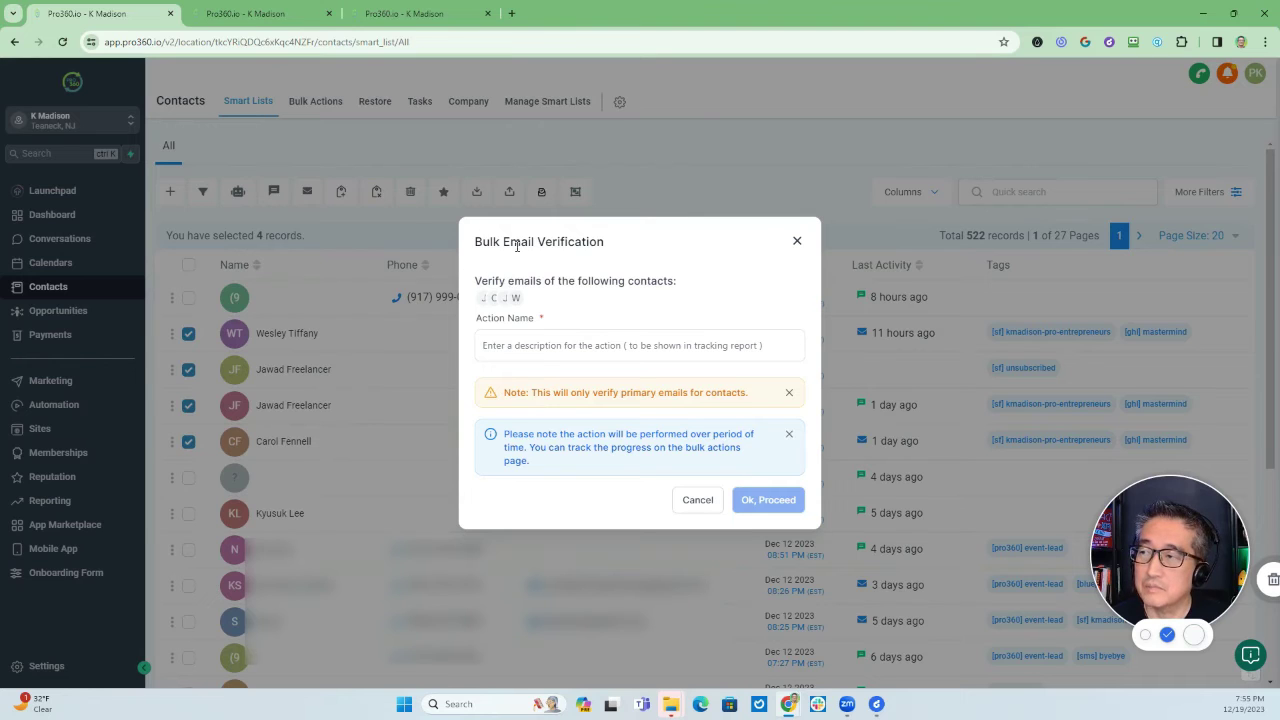
click(514, 345)
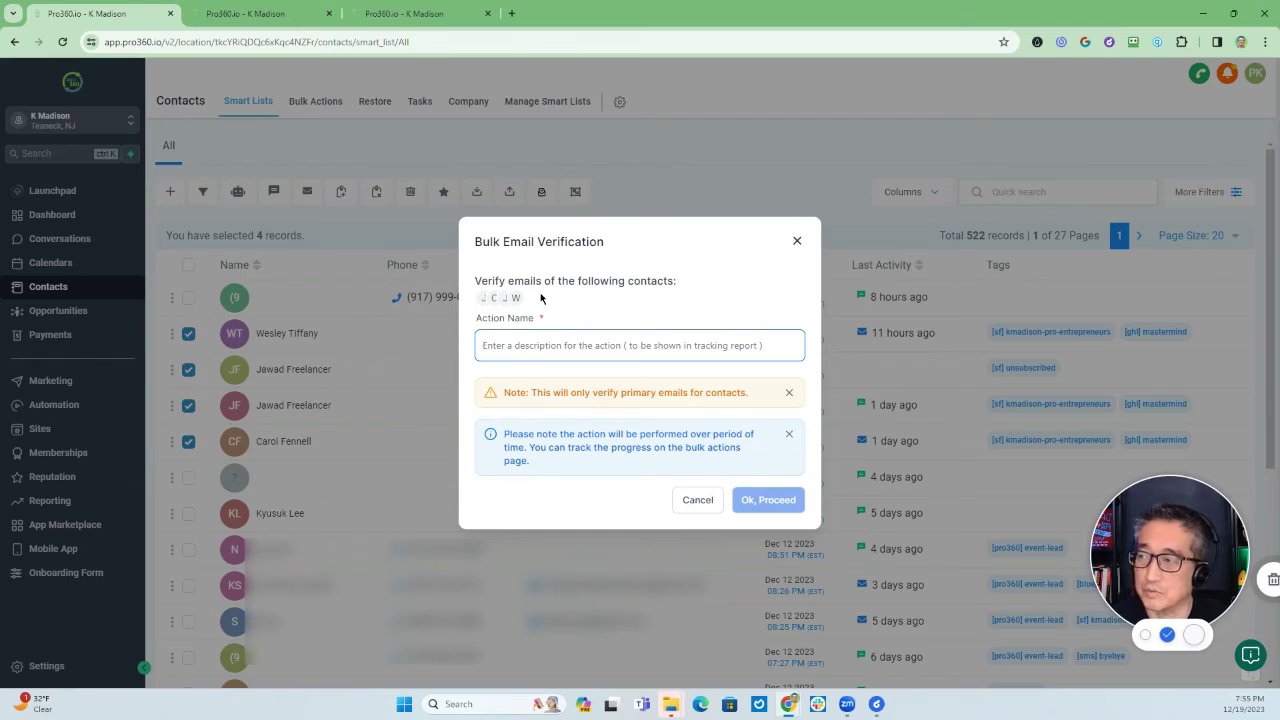
text(Wal)
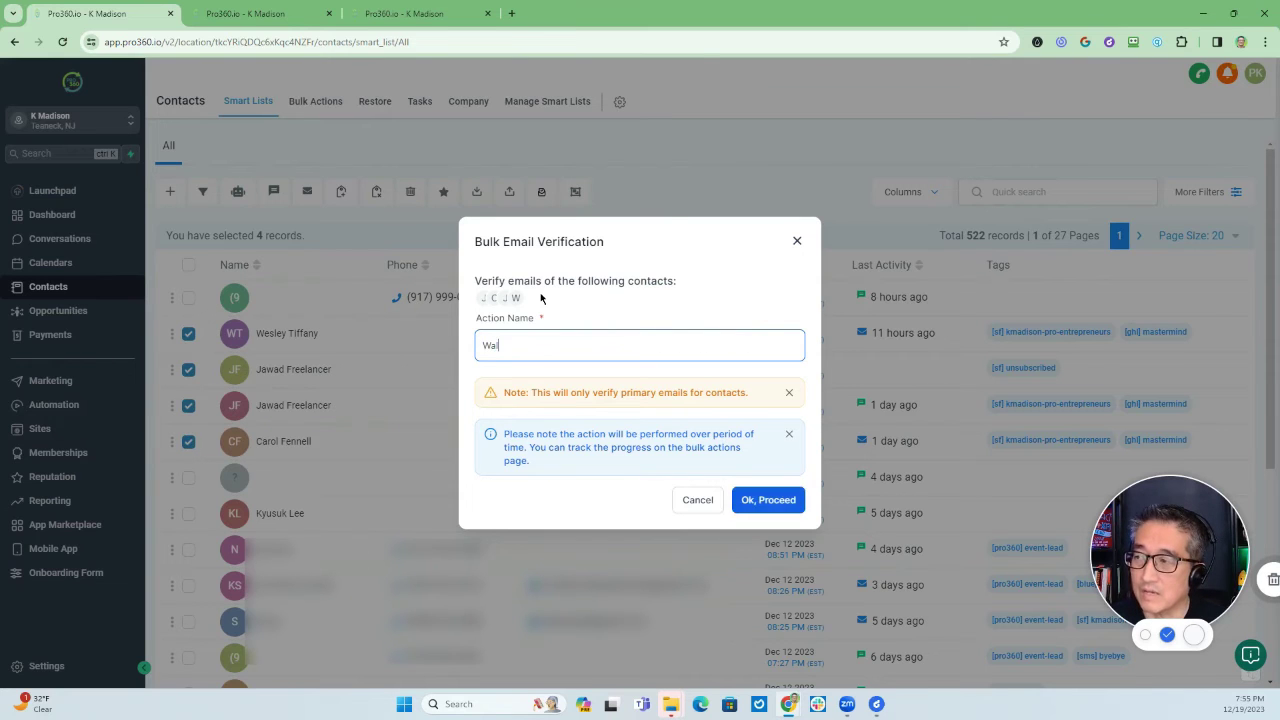
key(BackSpace)
key(BackSpace)
text(Valid)
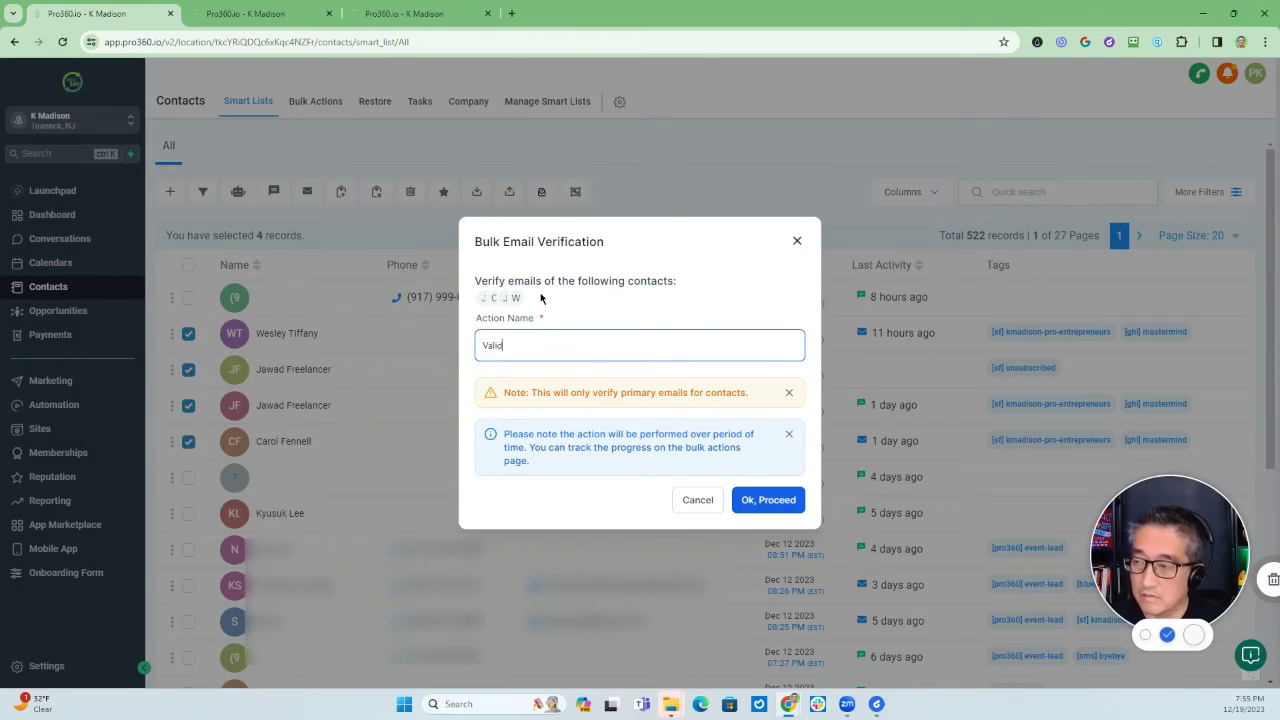
text(ating Emails)
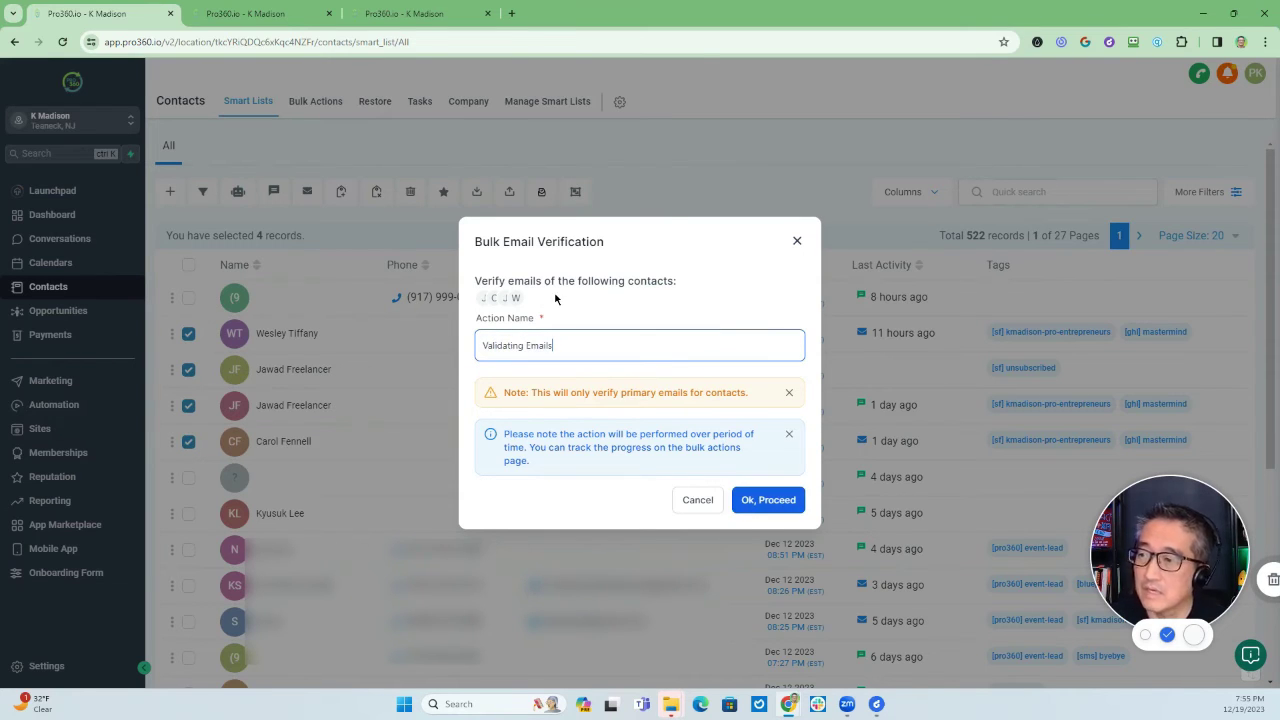
click(763, 503)
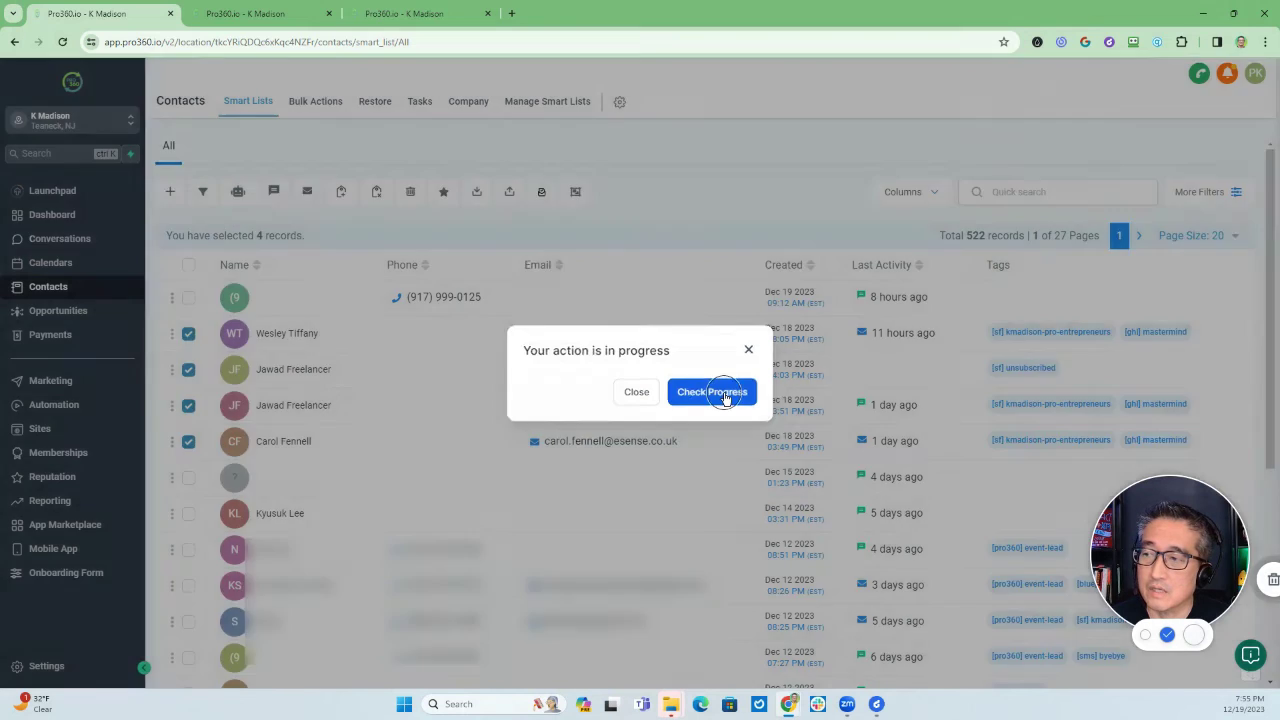
- Confirm the 'Validating Emails' job shows complete in the Bulk Actions list
click(724, 396)
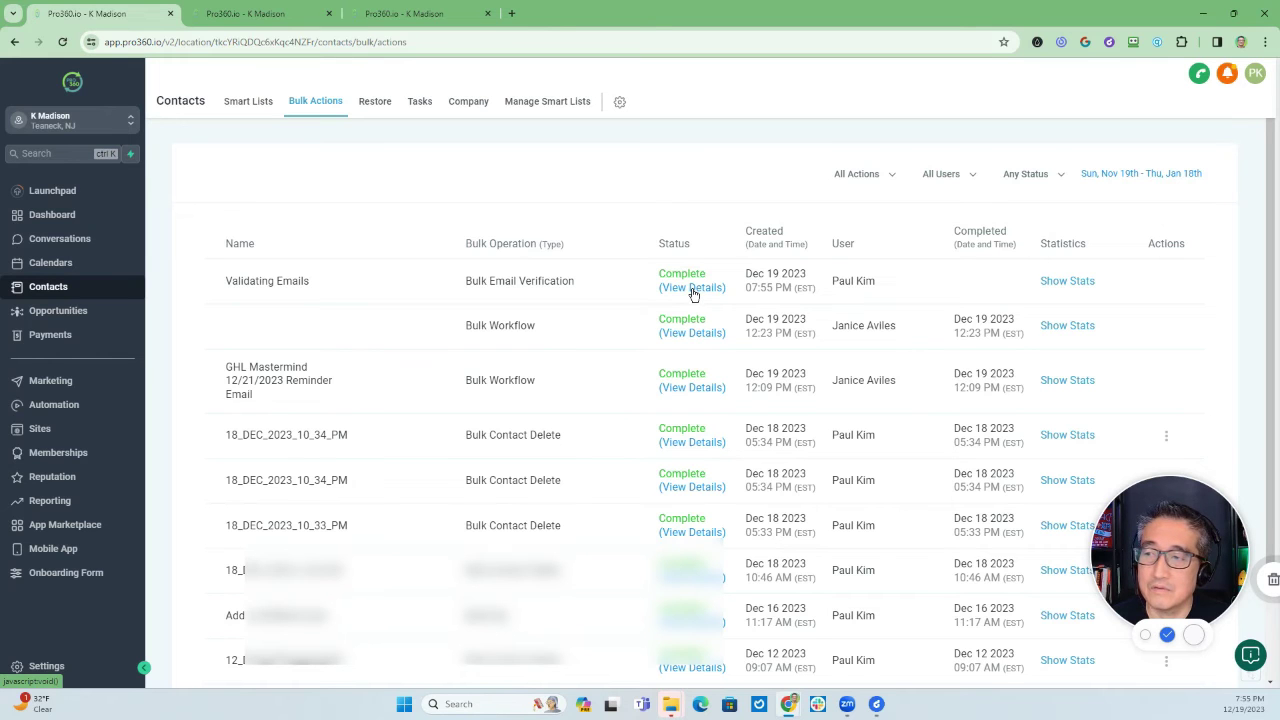
click(692, 288)
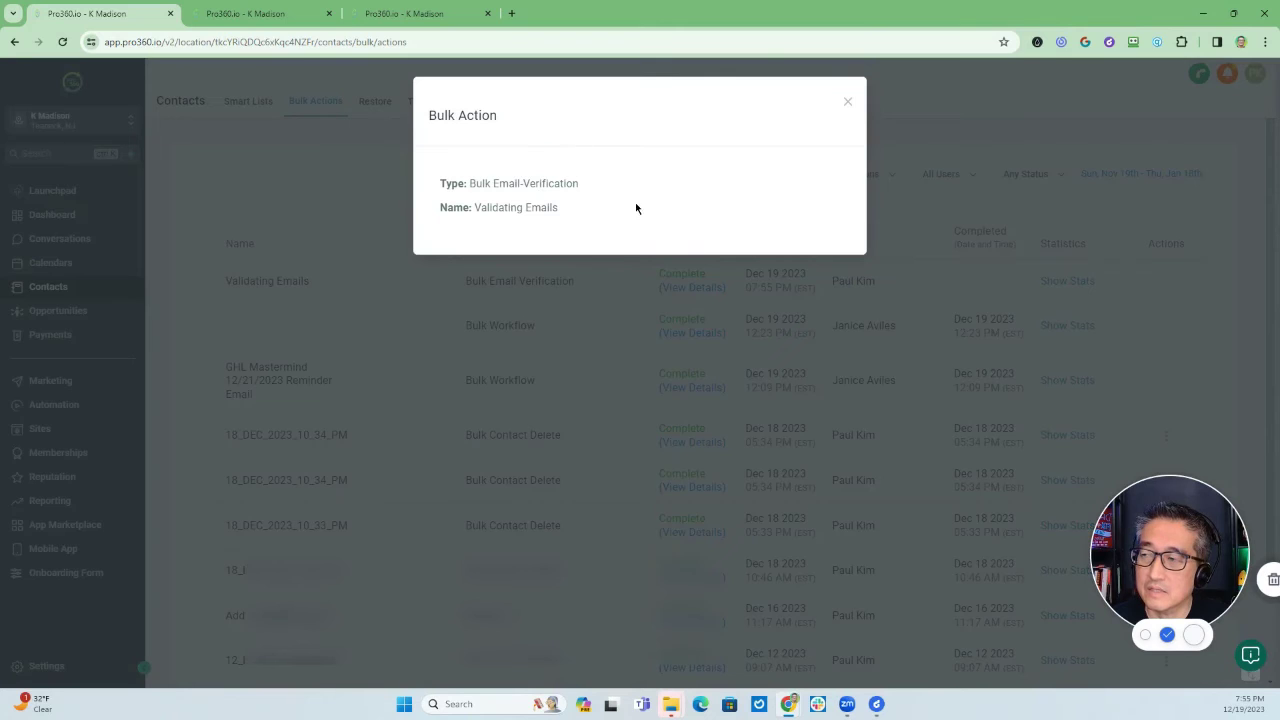
click(848, 106)
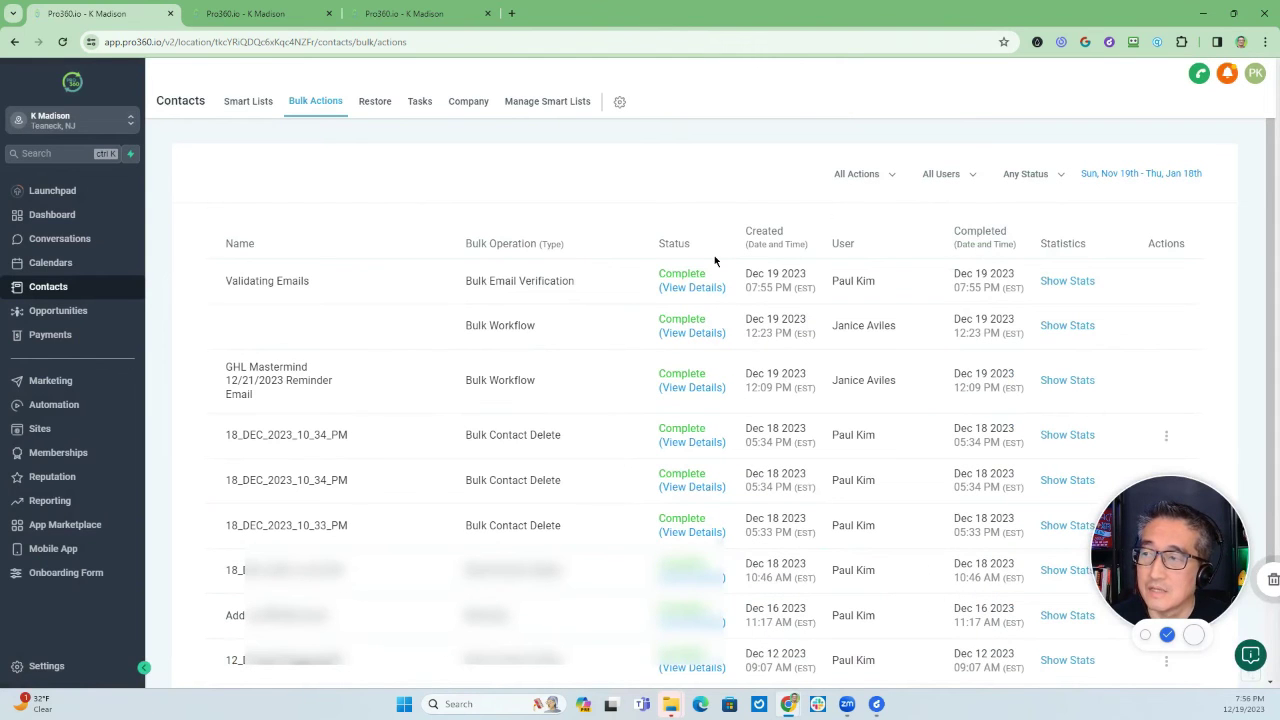